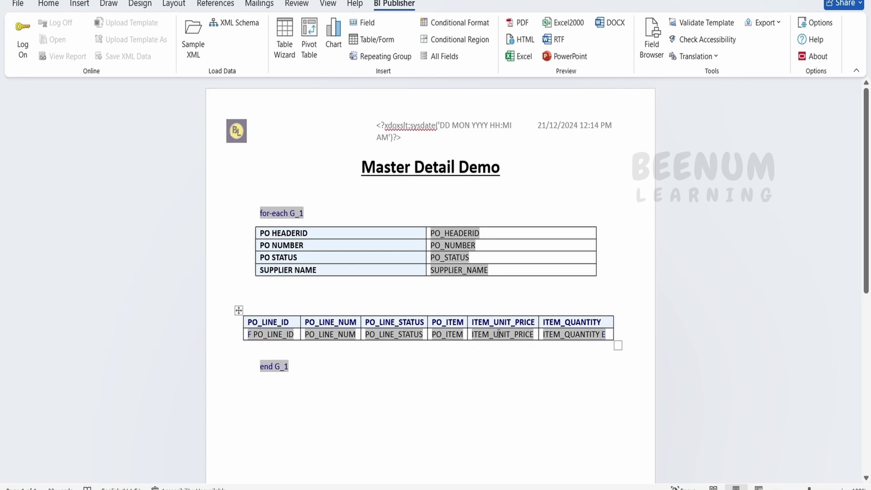
Step: Narrow the detail table's columns, including ITEM_UNIT_PRICE, and pull in the table's right edge
drag(427, 332, 395, 332)
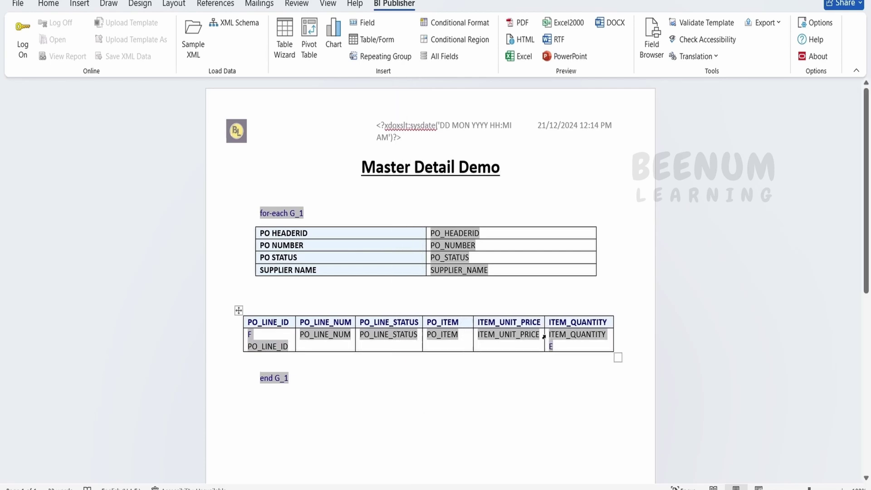
drag(544, 335, 528, 335)
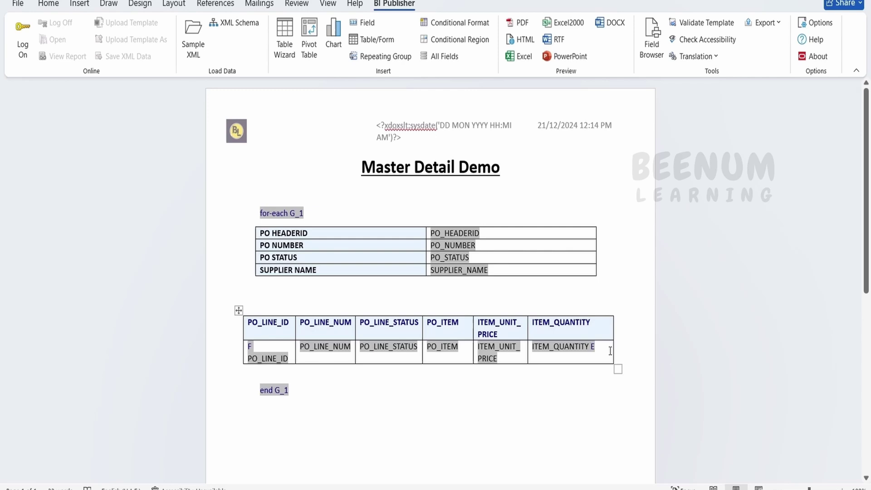
drag(613, 351, 577, 347)
Step: Insert an empty column to the right of ITEM_QUANTITY in the detail table
click(362, 333)
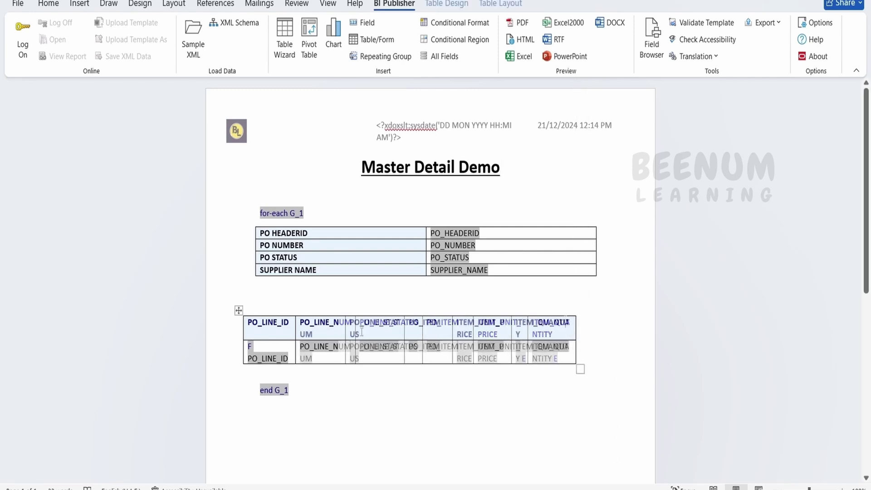
right_click(546, 335)
click(704, 363)
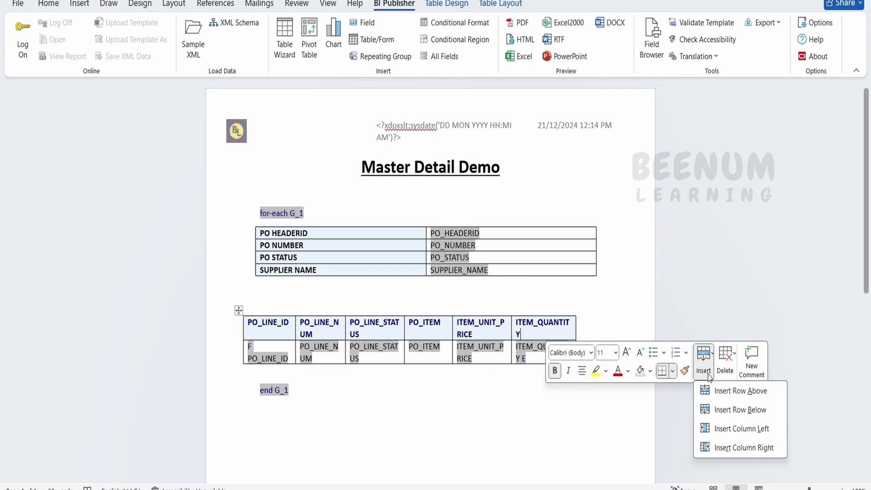
click(755, 448)
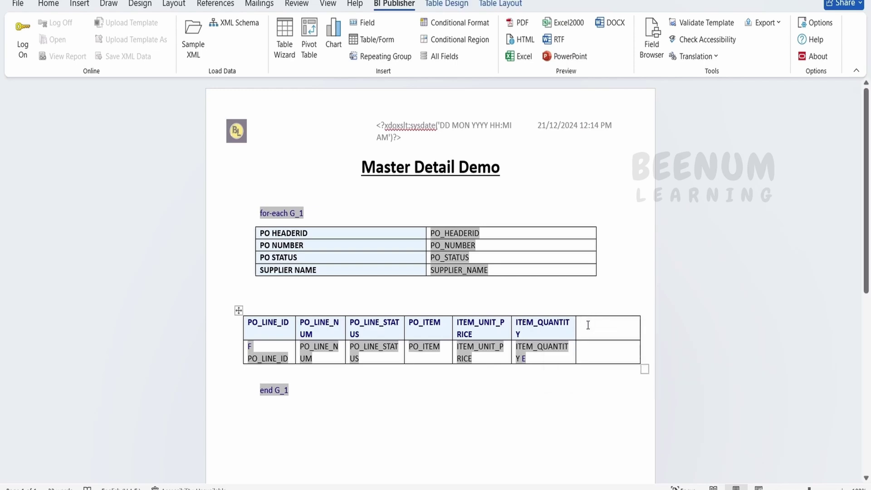
Step: Head the new column 'Total Line Amount'
text(Line Am)
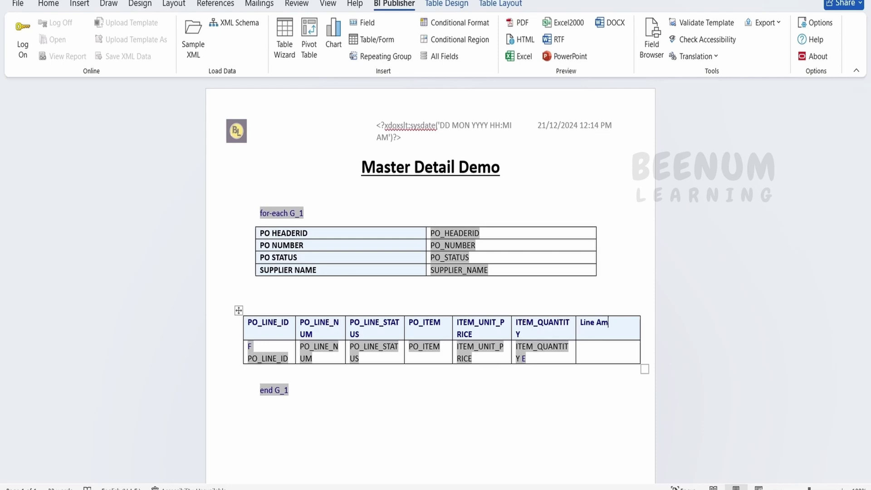
text(ount)
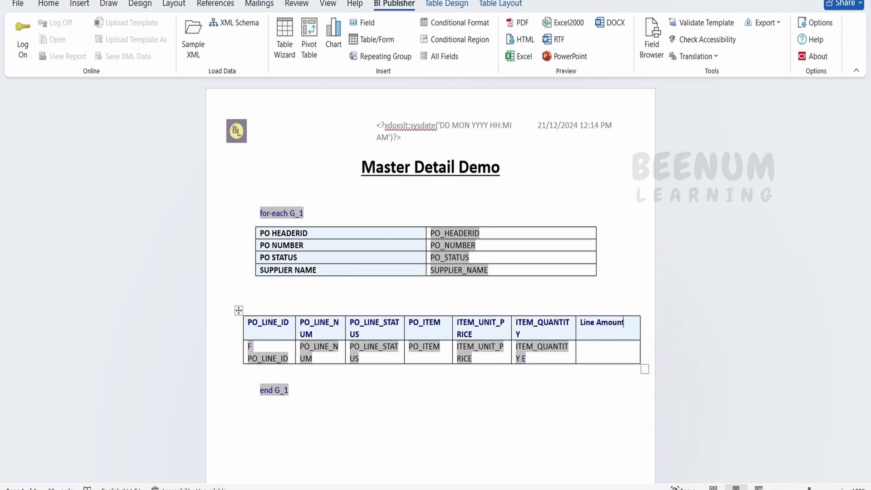
click(582, 322)
text(Total)
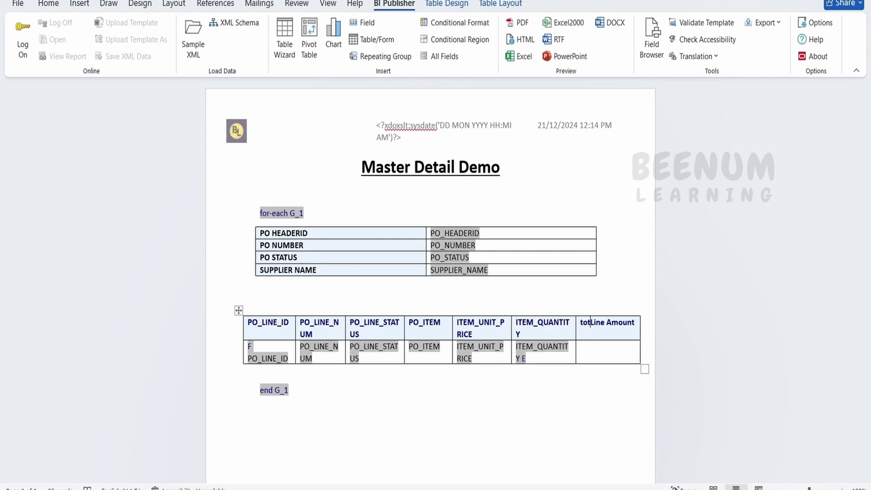
Step: Replace the underscores with spaces in the ITEM_QUANTITY, ITEM_UNIT_PRICE and PO_ITEM headers
click(542, 330)
click(539, 324)
key(BackSpace)
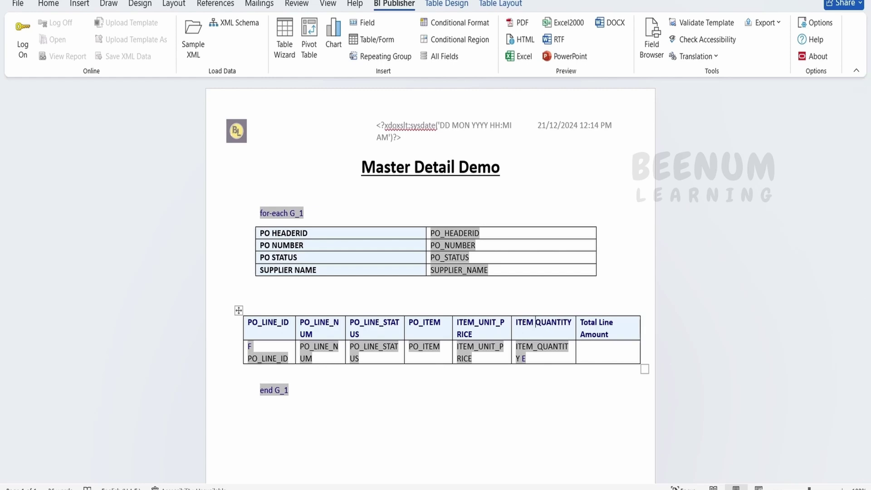
click(477, 324)
key(BackSpace)
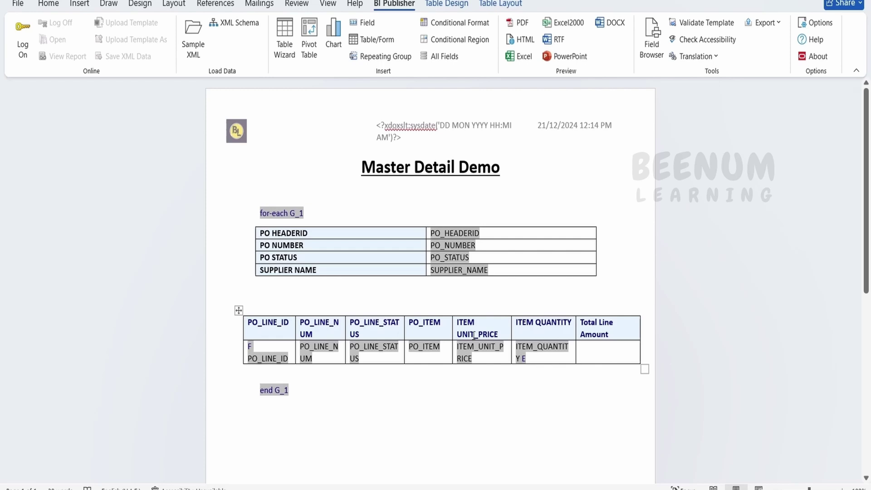
click(482, 336)
key(BackSpace)
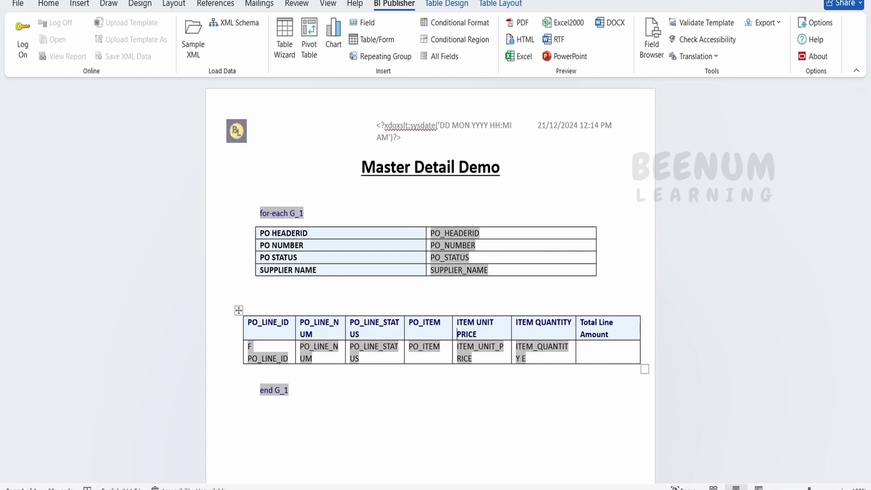
click(424, 322)
key(BackSpace)
Step: Replace the underscores with spaces in the PO line status, line number and line ID headers
click(366, 322)
key(BackSpace)
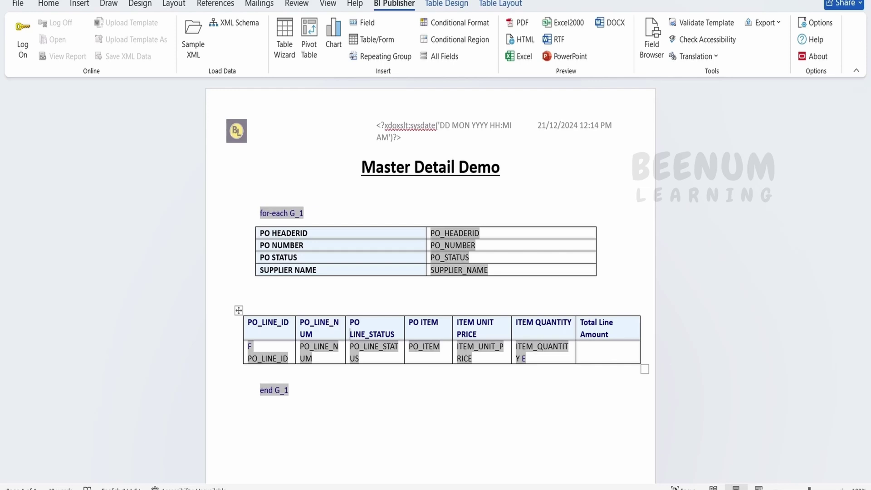
click(370, 334)
key(BackSpace)
click(313, 322)
key(BackSpace)
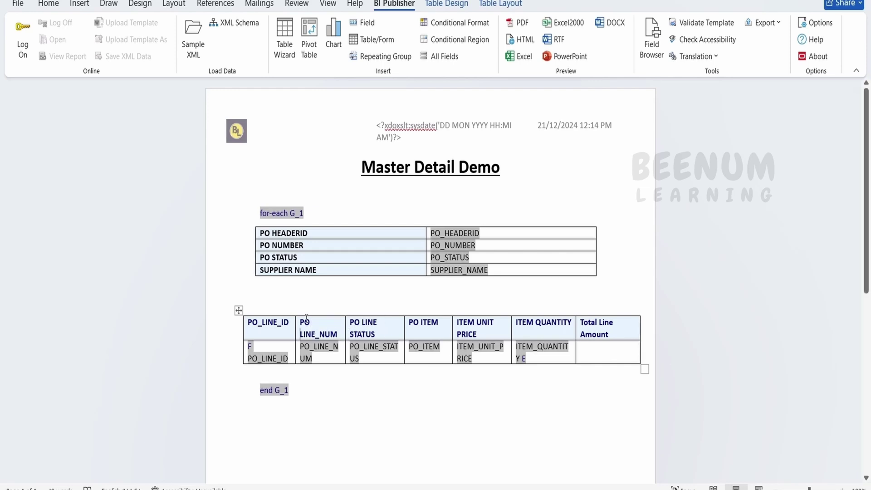
click(321, 334)
key(BackSpace)
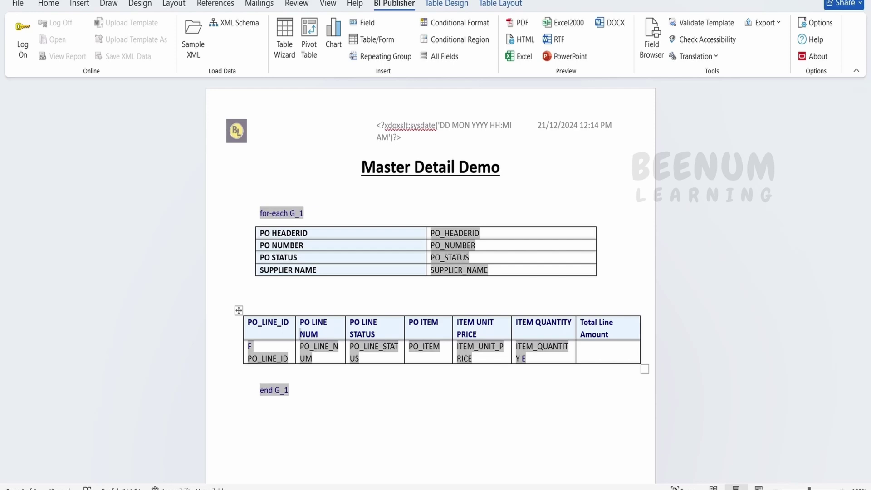
click(283, 322)
key(BackSpace)
click(263, 322)
key(BackSpace)
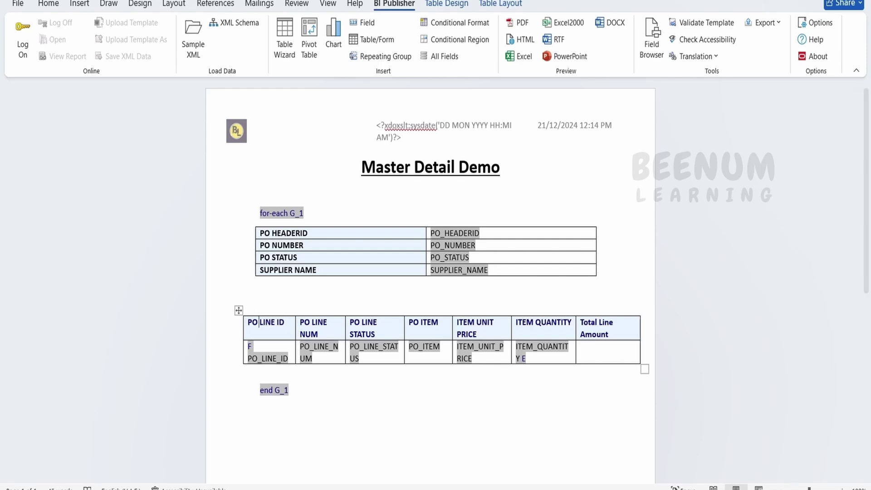
Step: Copy the ITEM_QUANTITY field into the Total Line Amount data cell, then switch to the XML data file
click(619, 346)
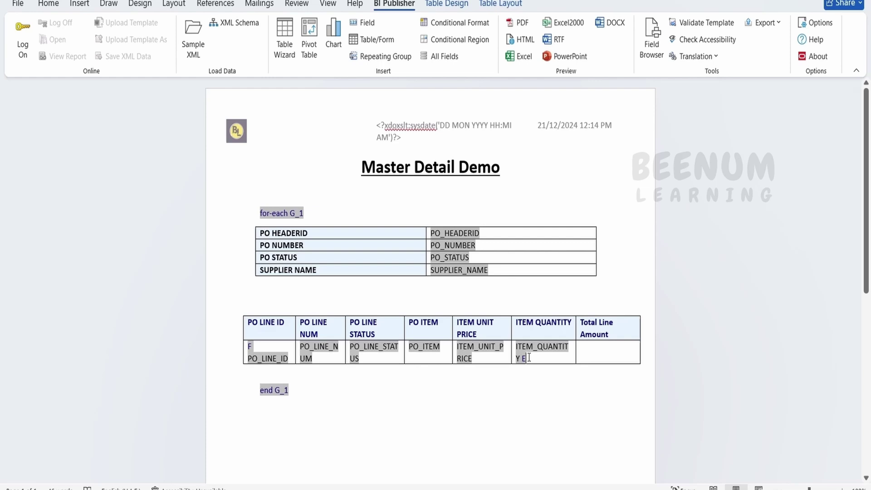
click(526, 358)
key(ctrl+c)
click(584, 349)
key(ctrl+v)
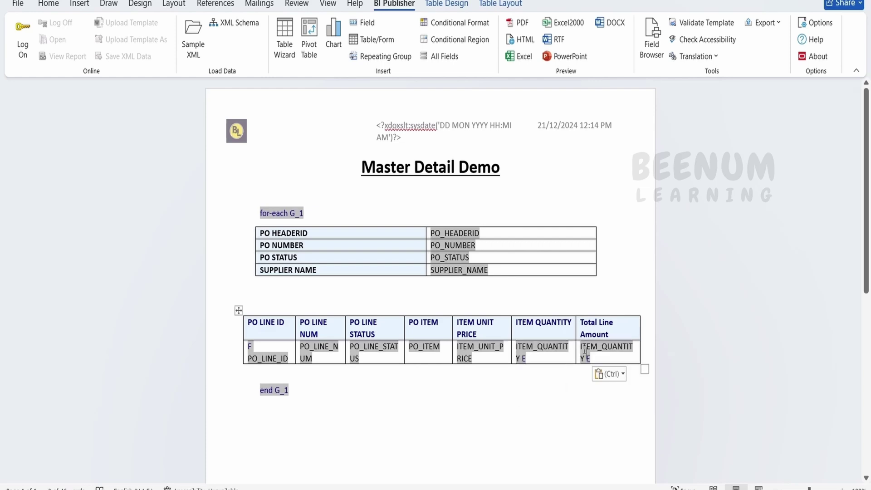
right_click(250, 348)
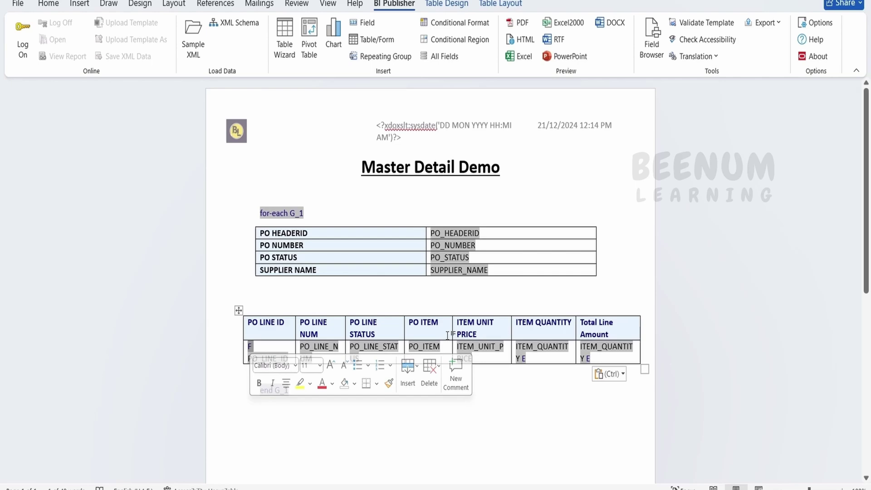
key(alt+Tab)
Step: Scroll MasterDetail_DM (1).xml to the top and inspect where the first <G_1> group starts and ends
click(90, 29)
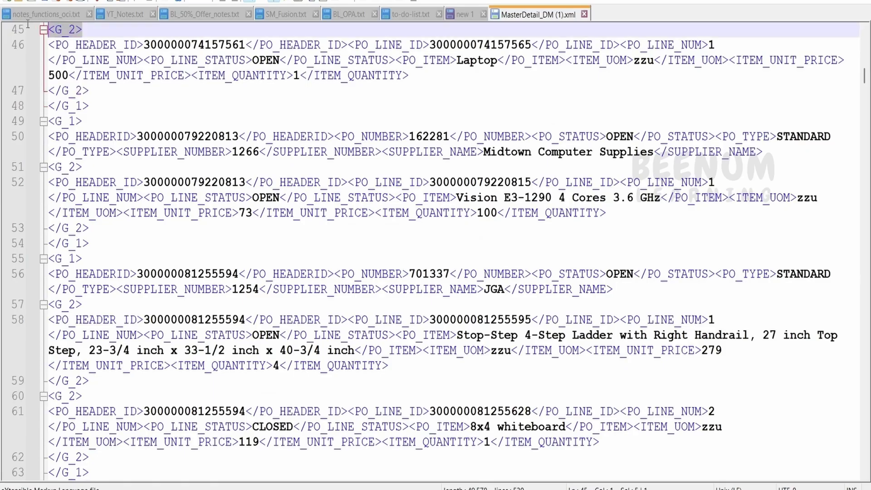
scroll(107, 121, up, 20)
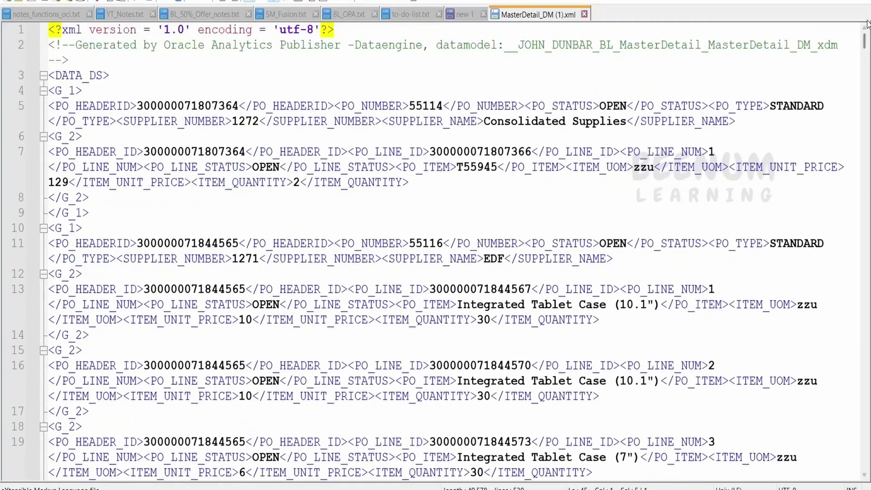
click(55, 92)
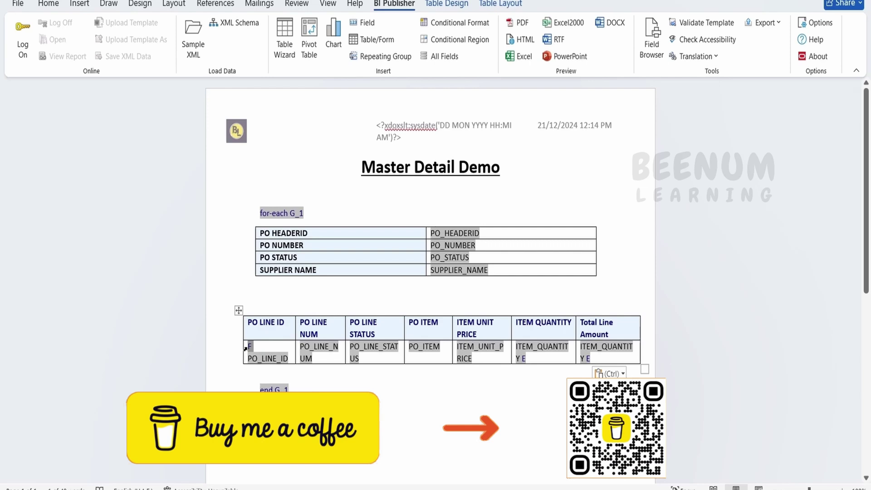
Step: Delete the stray E after ITEM_QUANTITY and check the end-of-loop field's properties without changing them
click(537, 360)
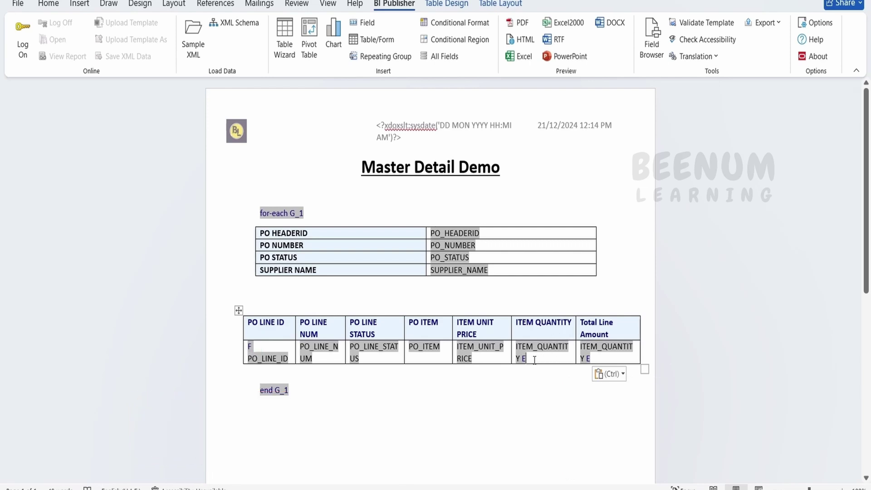
key(BackSpace)
double_click(588, 358)
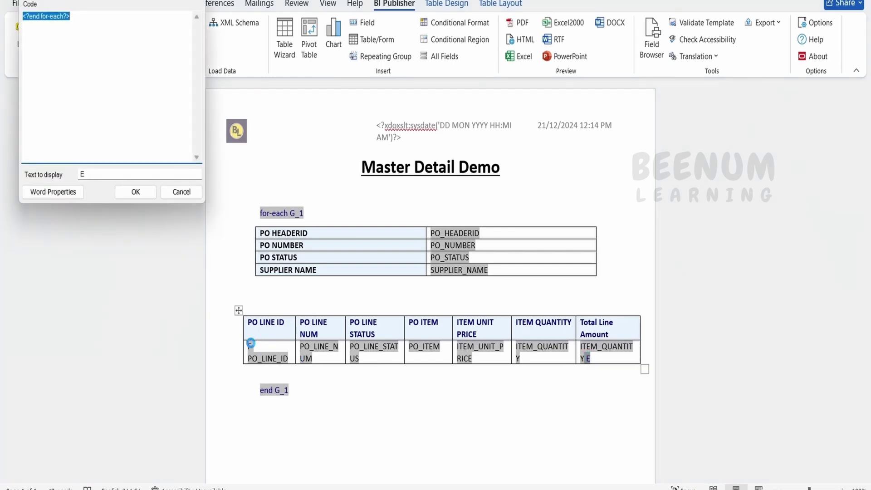
drag(136, 0, 407, 75)
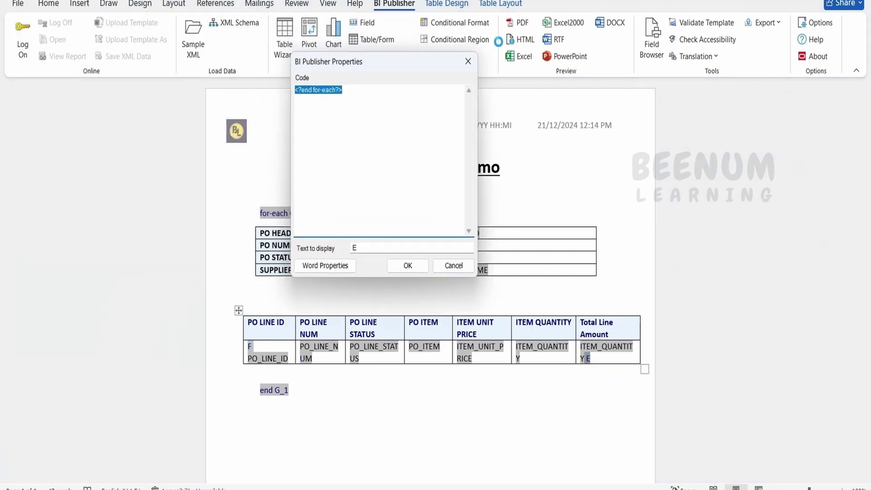
click(467, 60)
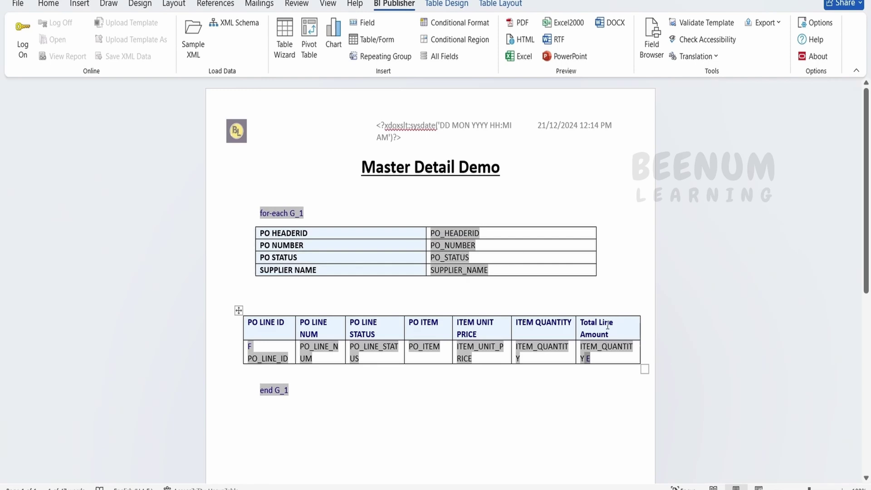
Step: Set the Total Line Amount field's display text to TotalLine_amount
double_click(611, 347)
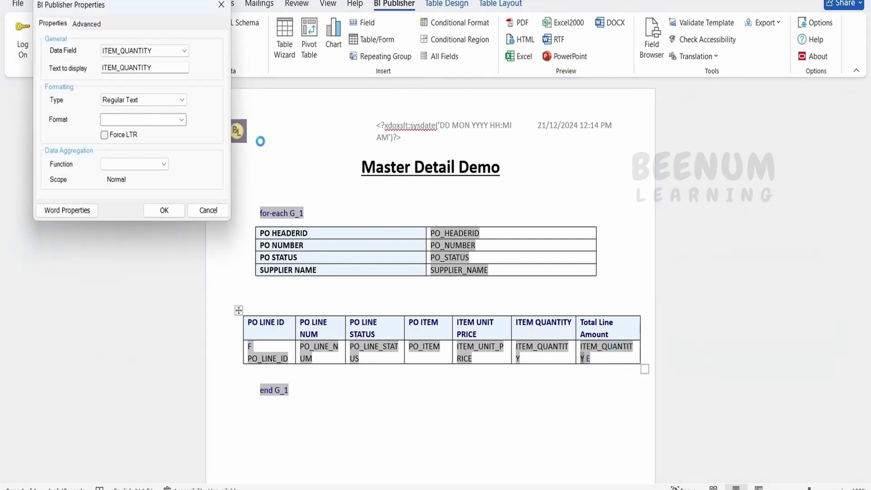
click(117, 68)
text(Total)
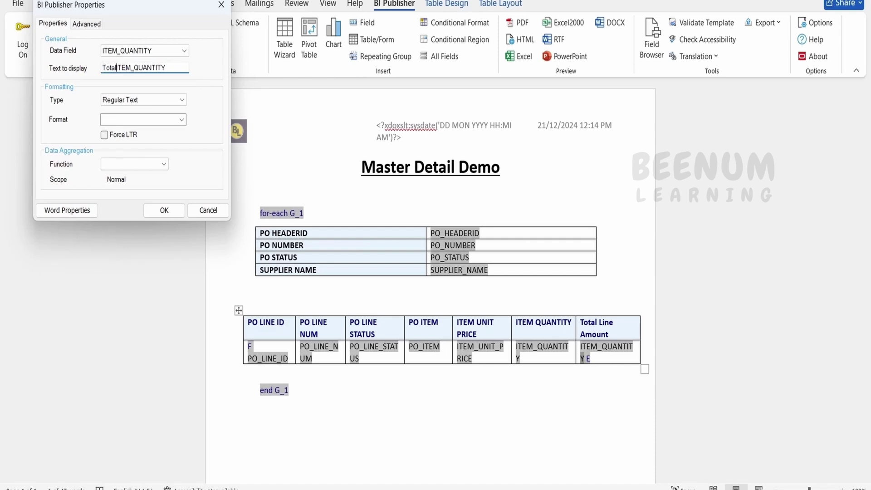
key(BackSpace)
text(Line_amount)
key(Delete)
key(Delete)
key(Delete)
key(Delete)
key(Delete)
key(Delete)
key(Delete)
key(Delete)
key(Delete)
key(Delete)
key(Delete)
key(Delete)
key(Delete)
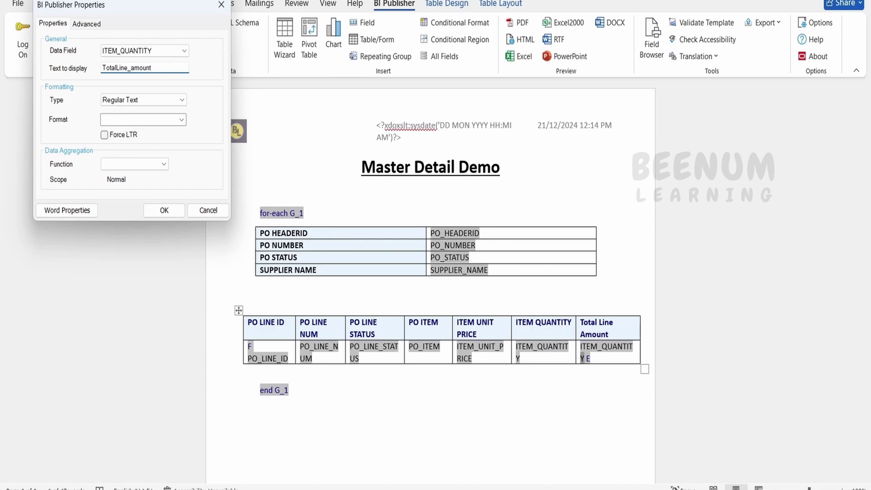
Step: Make the field's code <?ITEM_QUANTITY * ITEM_UNIT_PRICE?> and generate a PDF preview
click(93, 25)
drag(113, 11, 392, 112)
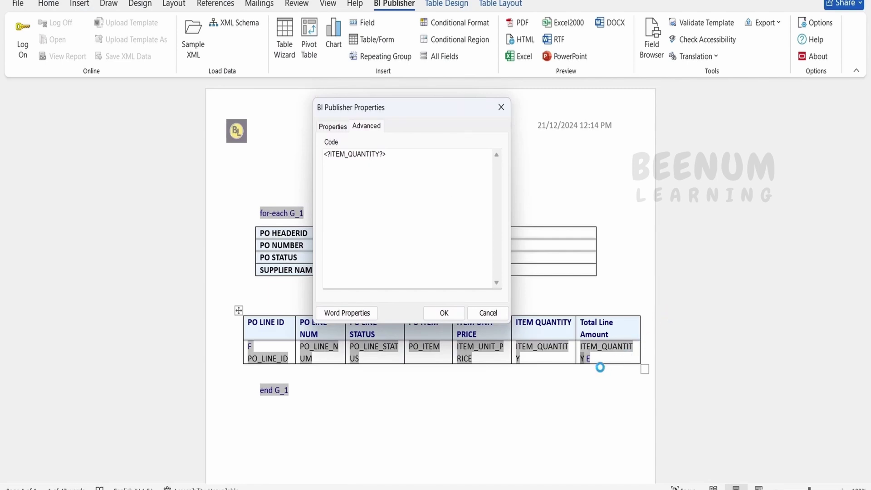
click(381, 155)
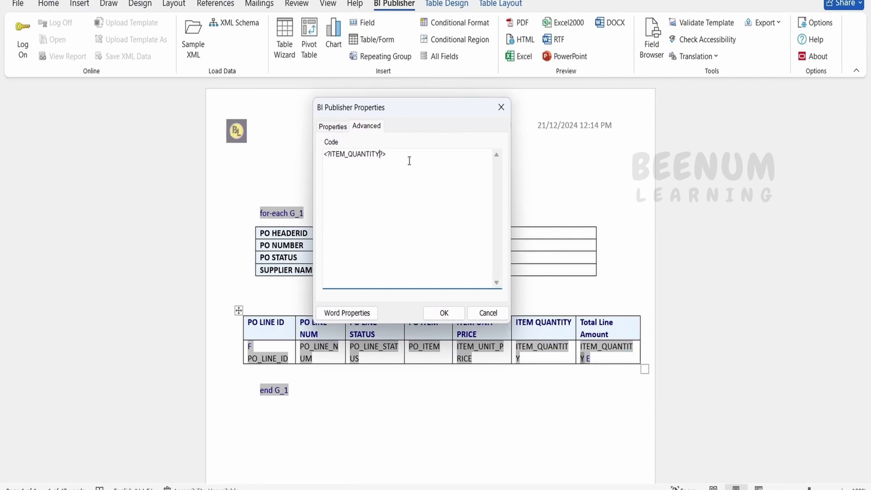
text(*)
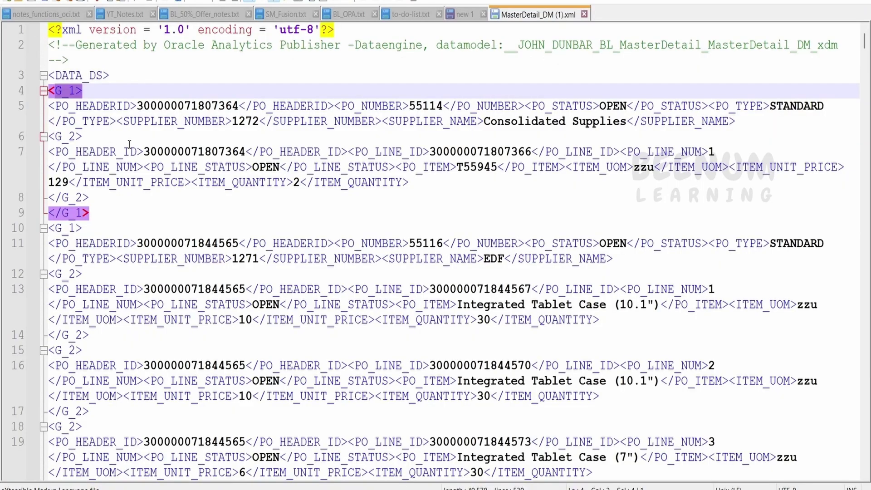
double_click(129, 181)
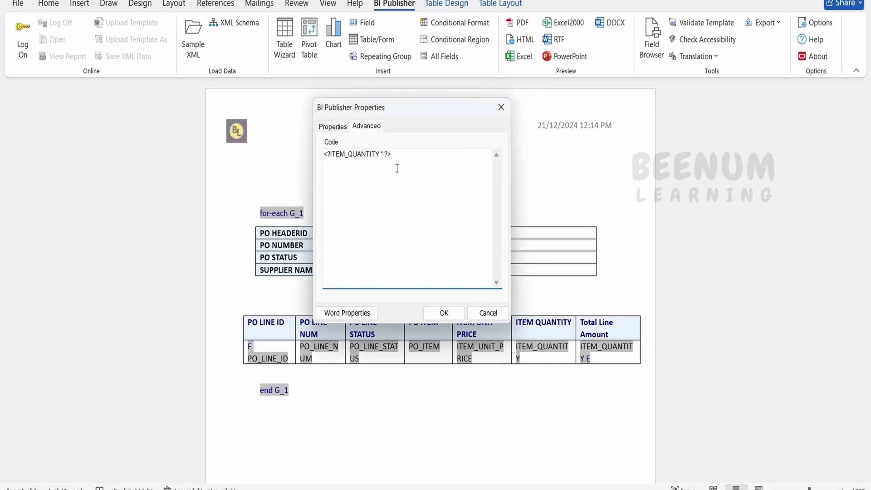
key(ctrl+v)
click(452, 317)
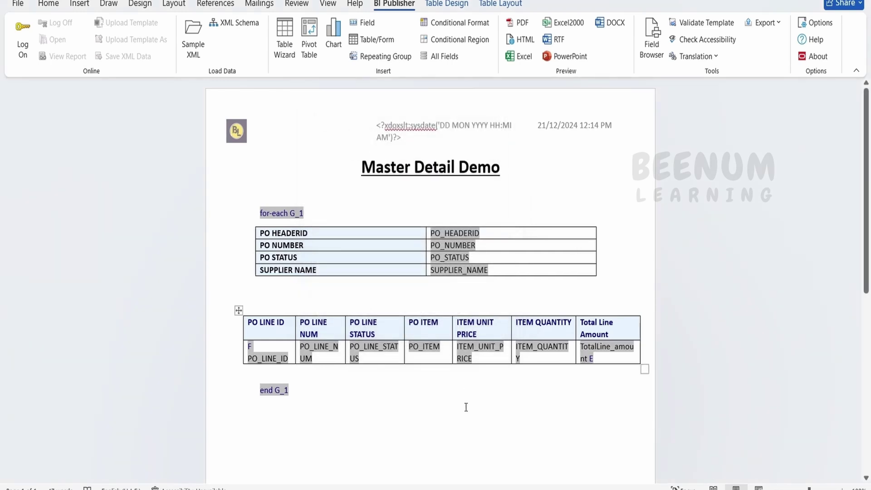
click(260, 409)
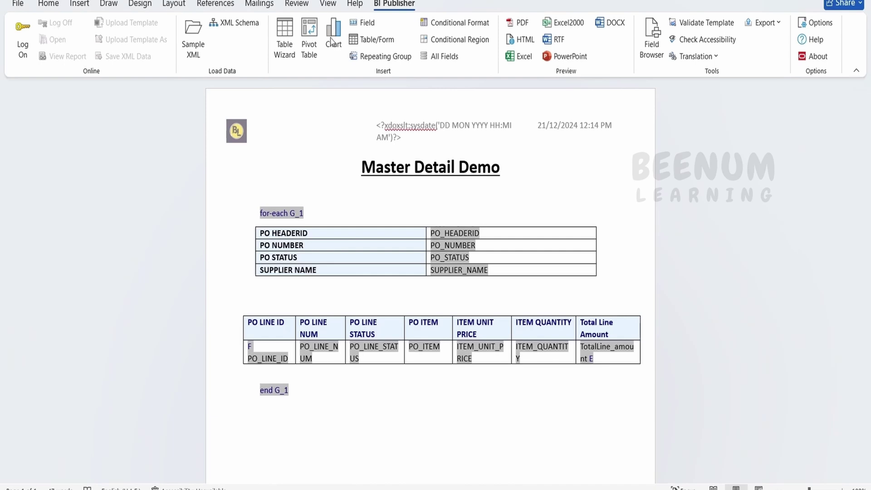
click(524, 26)
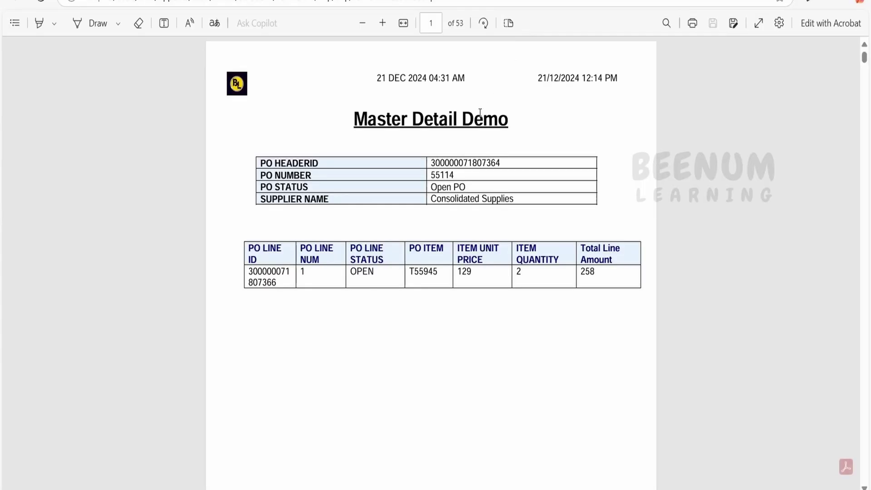
Step: Check the PDF's Total Line Amount values, such as 258 and 7300, across pages 2 to 5
drag(621, 250, 582, 249)
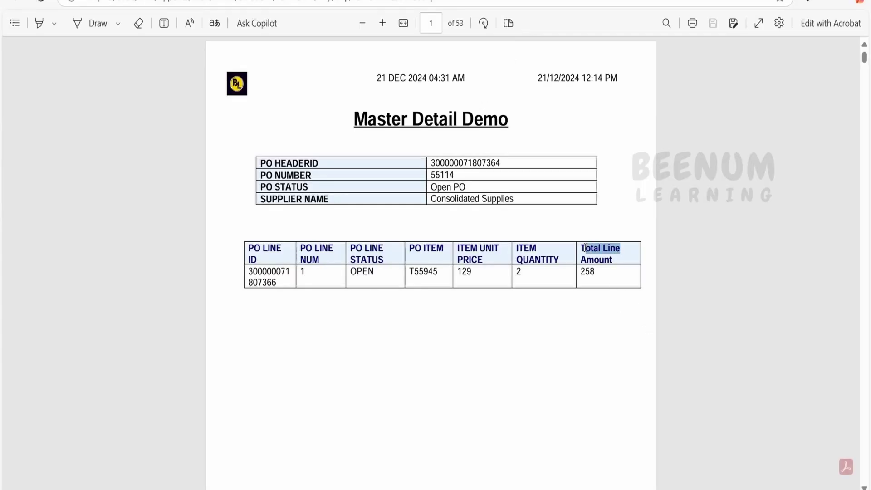
click(611, 258)
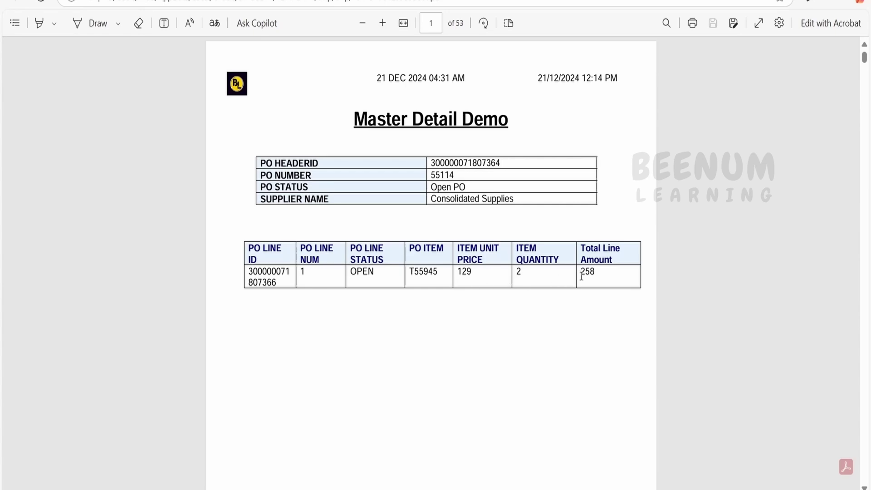
scroll(571, 279, down, 10)
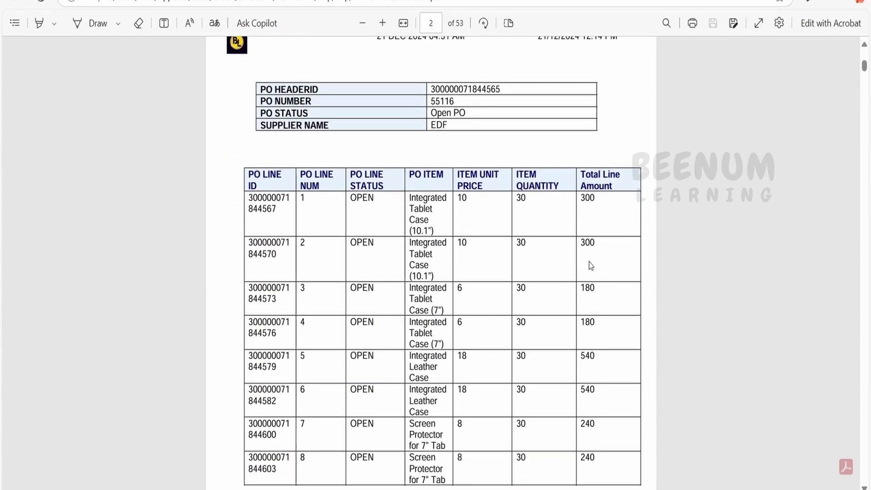
scroll(589, 381, down, 2)
scroll(589, 381, up, 2)
scroll(559, 318, down, 9)
scroll(524, 315, down, 20)
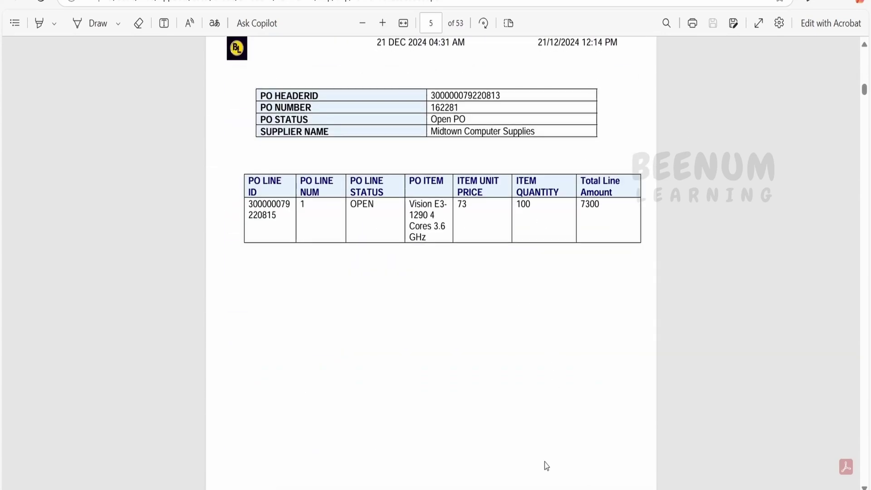
key(alt+Tab)
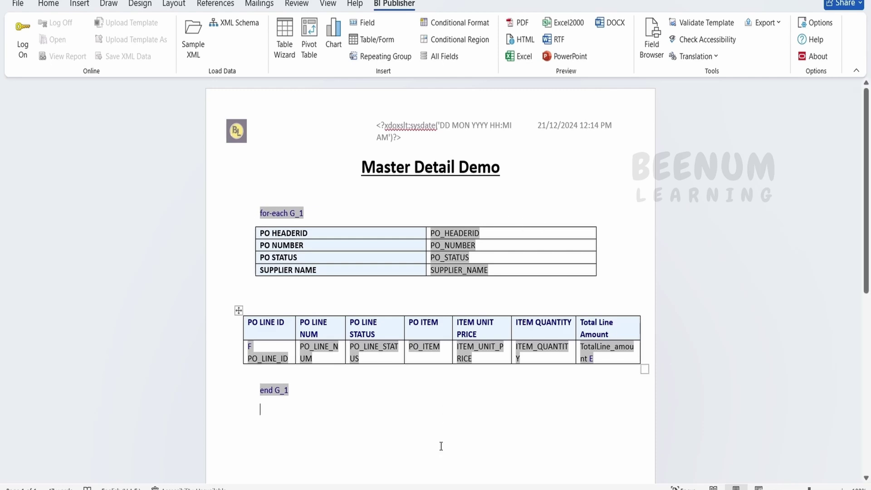
key(alt+Tab)
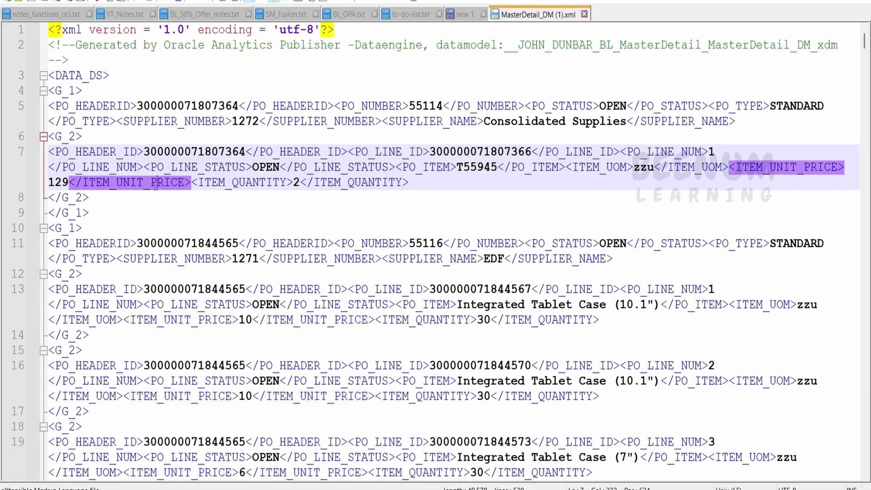
double_click(363, 182)
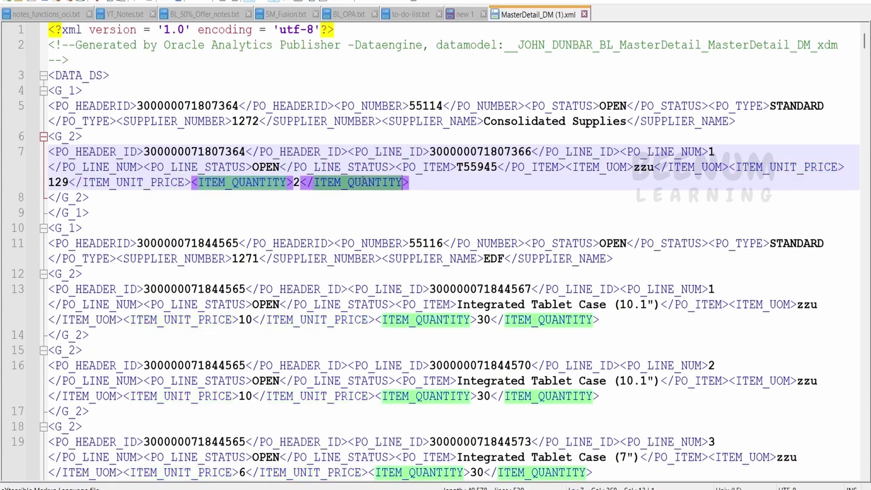
click(535, 445)
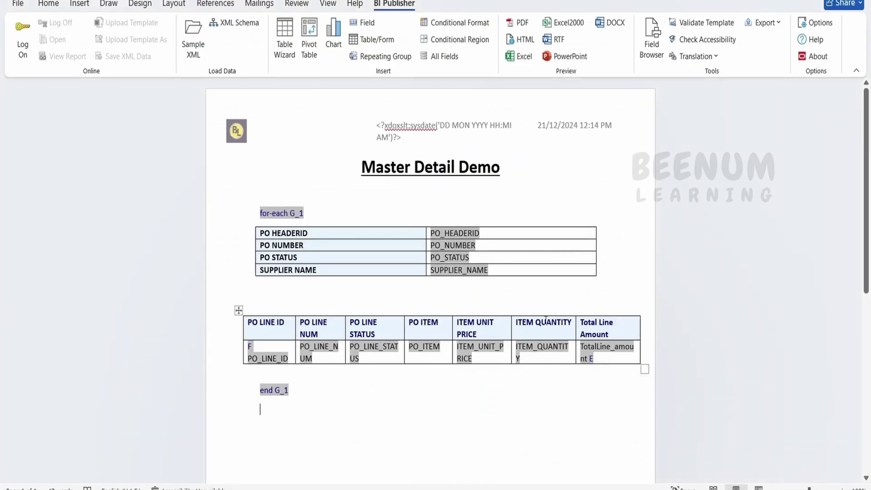